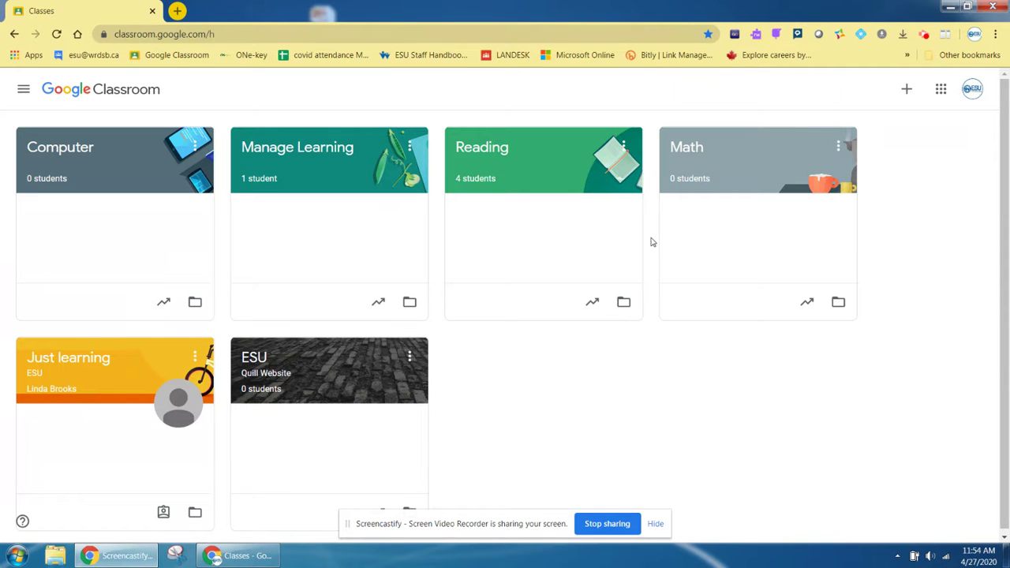
Step: Open the Math class's classwork, look through the draft assignment's 02 Introduction to Word Problems PDF, and close the preview
left_click(728, 162)
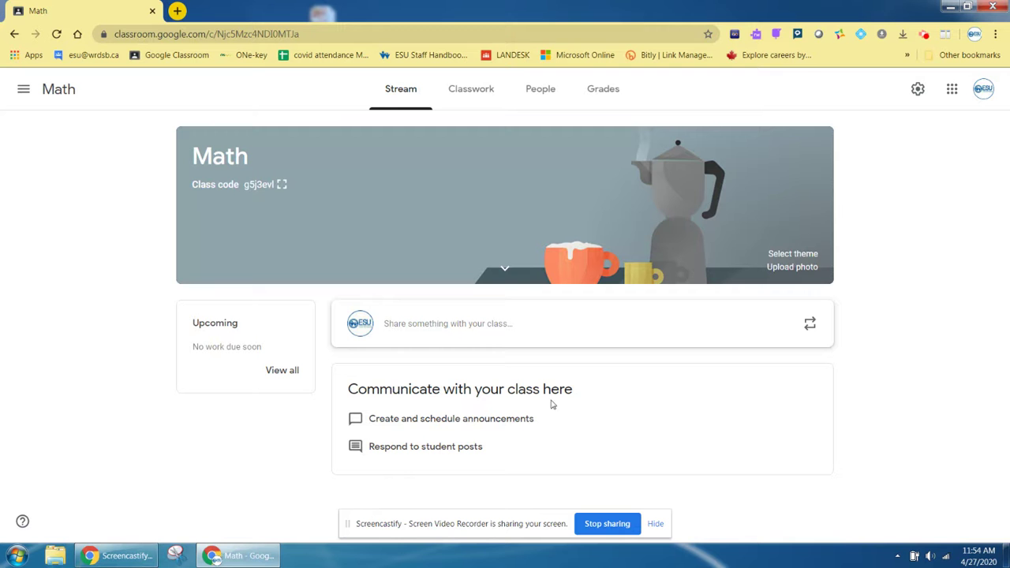
left_click(474, 98)
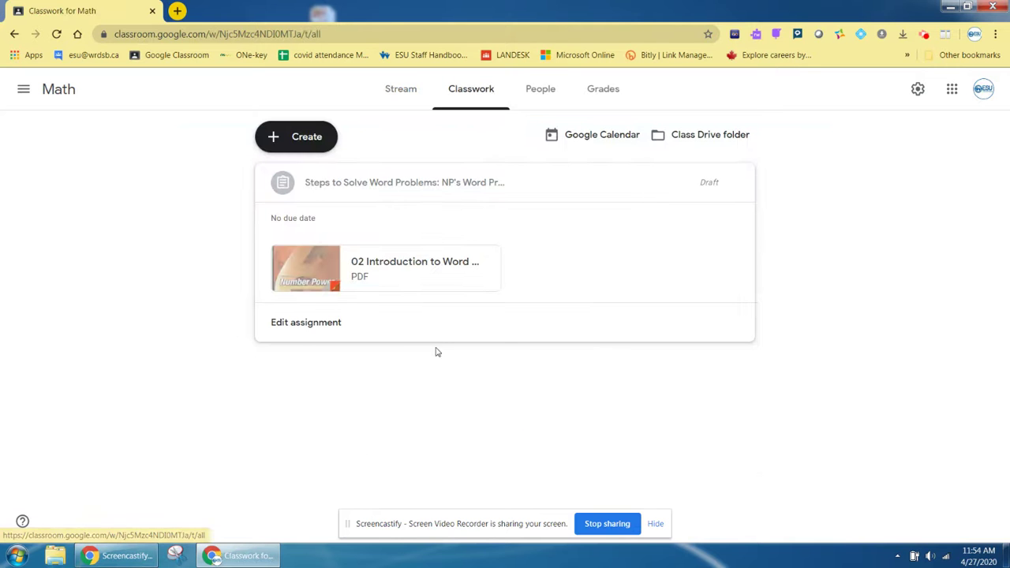
left_click(376, 280)
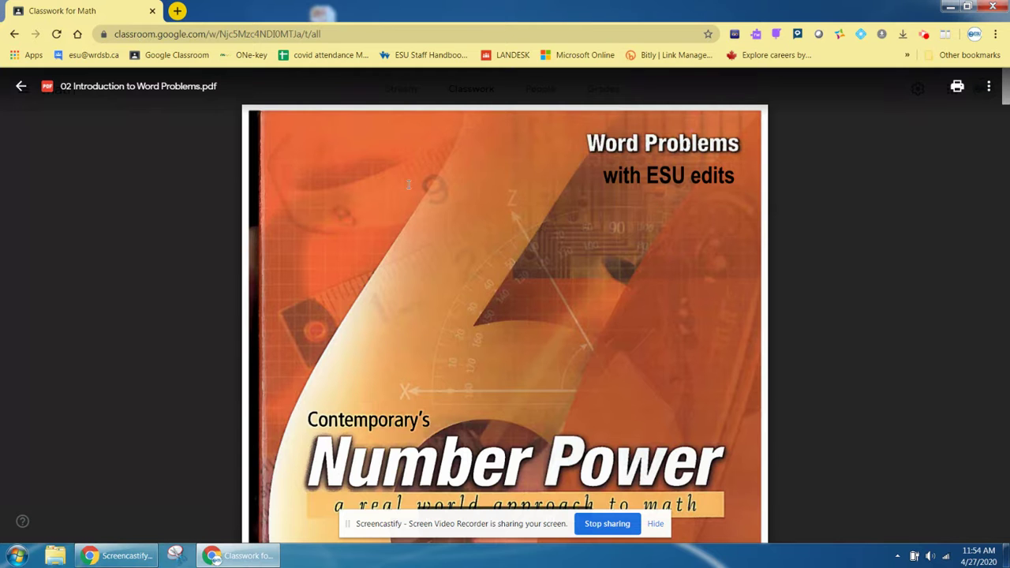
scroll(471, 184, "down", 15)
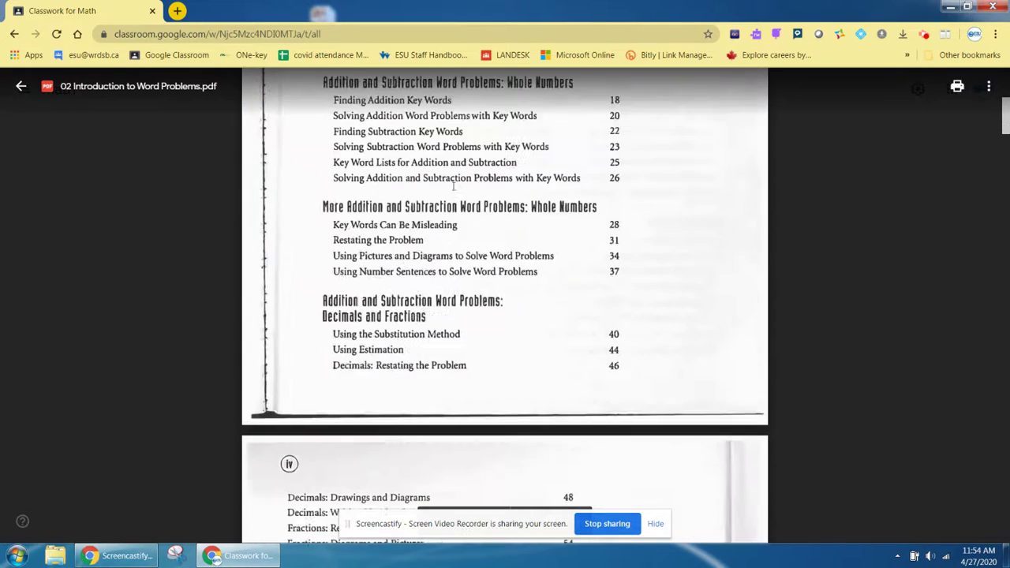
scroll(452, 186, "down", 10)
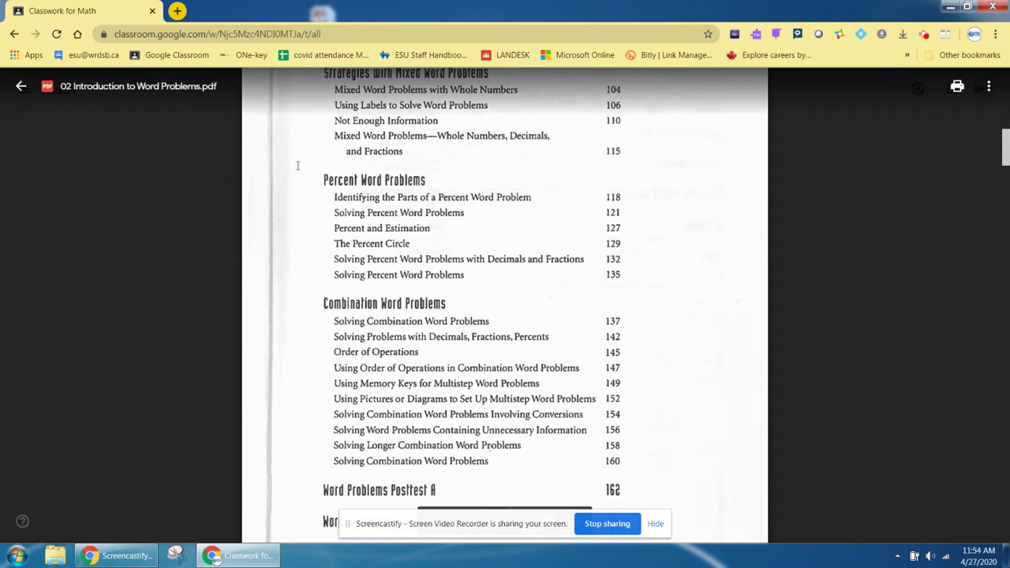
scroll(377, 192, "up", 20)
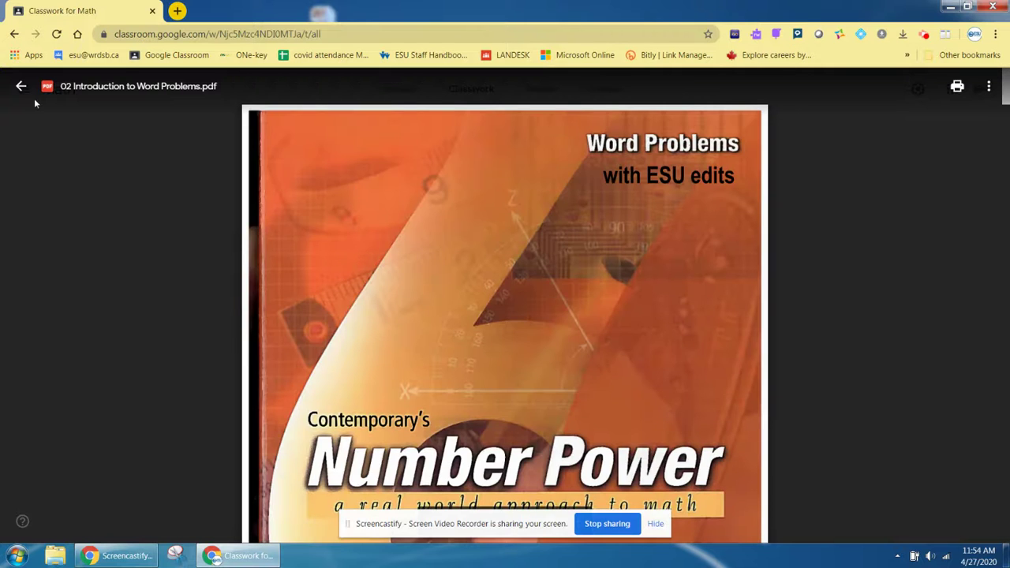
left_click(22, 86)
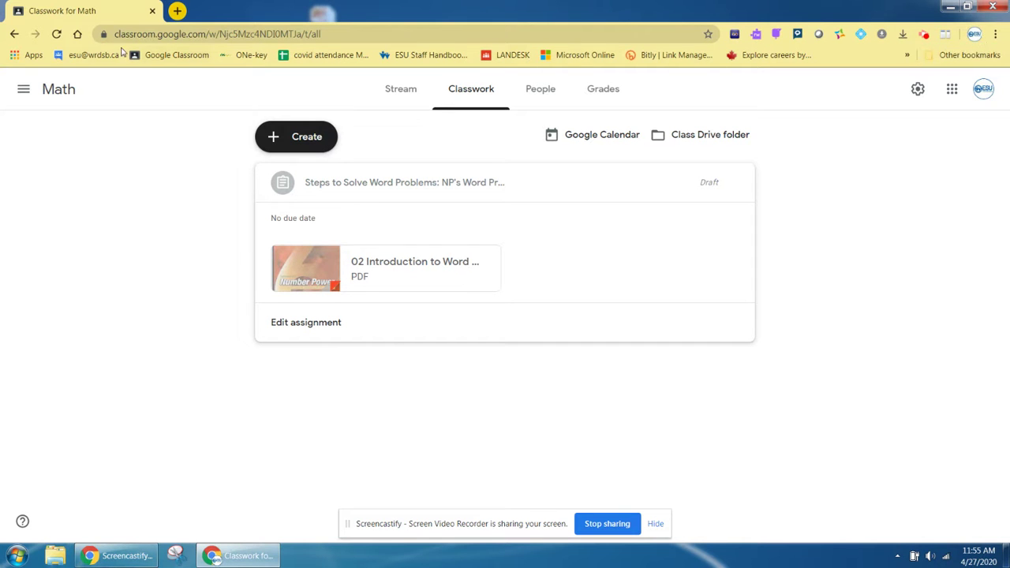
Step: Search Google for "chrome web store" in a new browser tab and open the Chrome Web Store
left_click(177, 12)
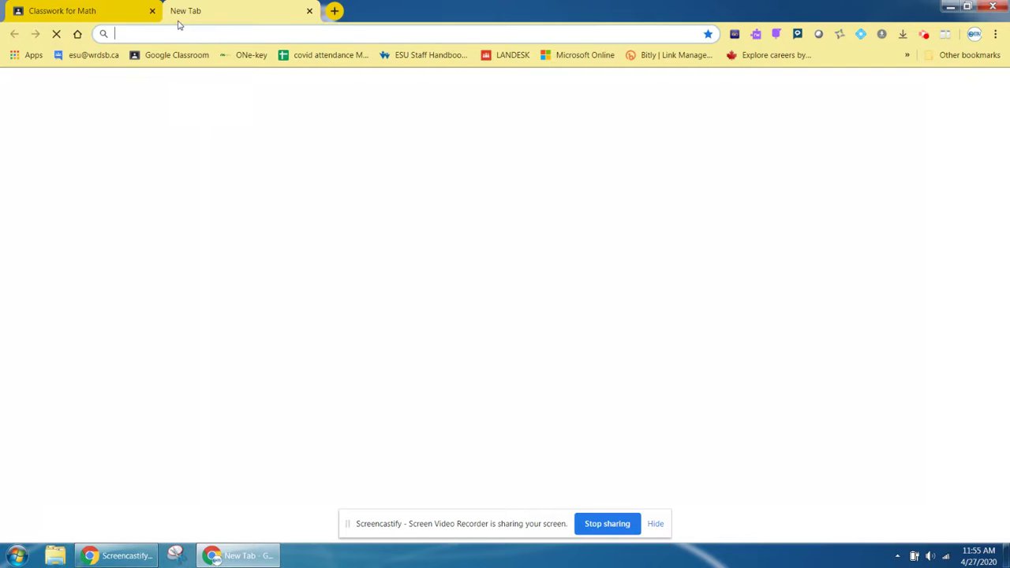
type("c")
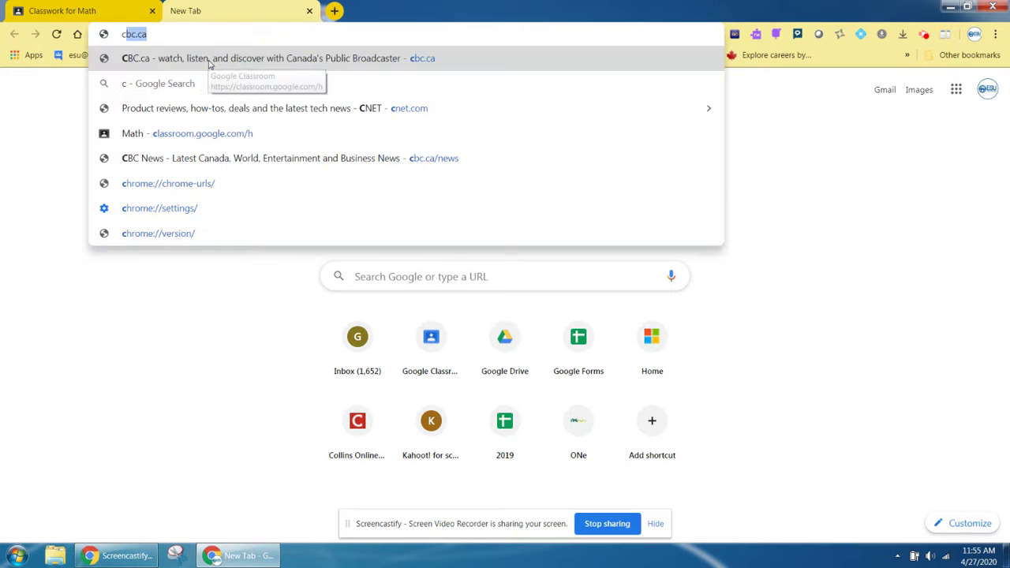
type("hrome web")
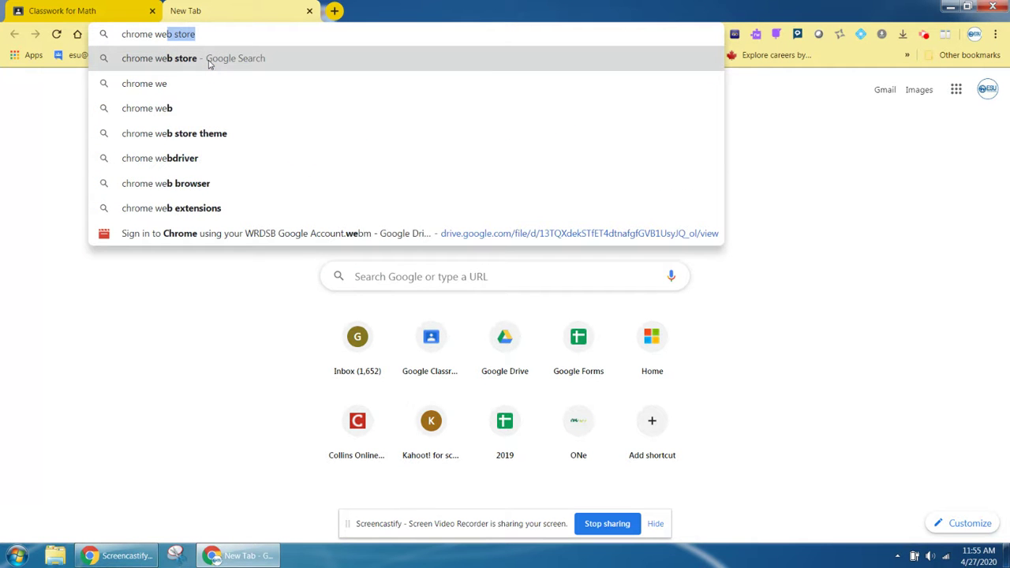
left_click(187, 63)
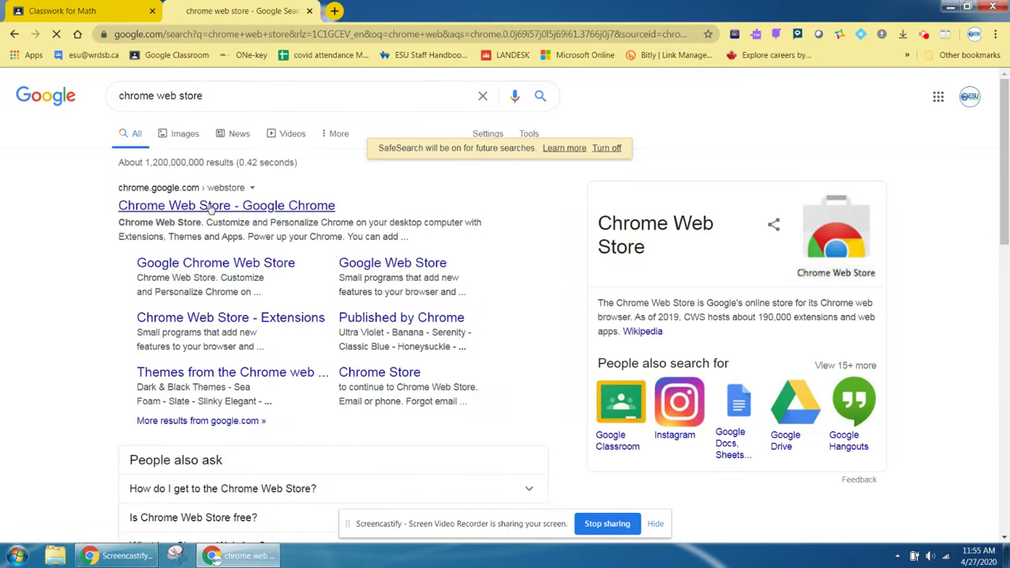
left_click(206, 209)
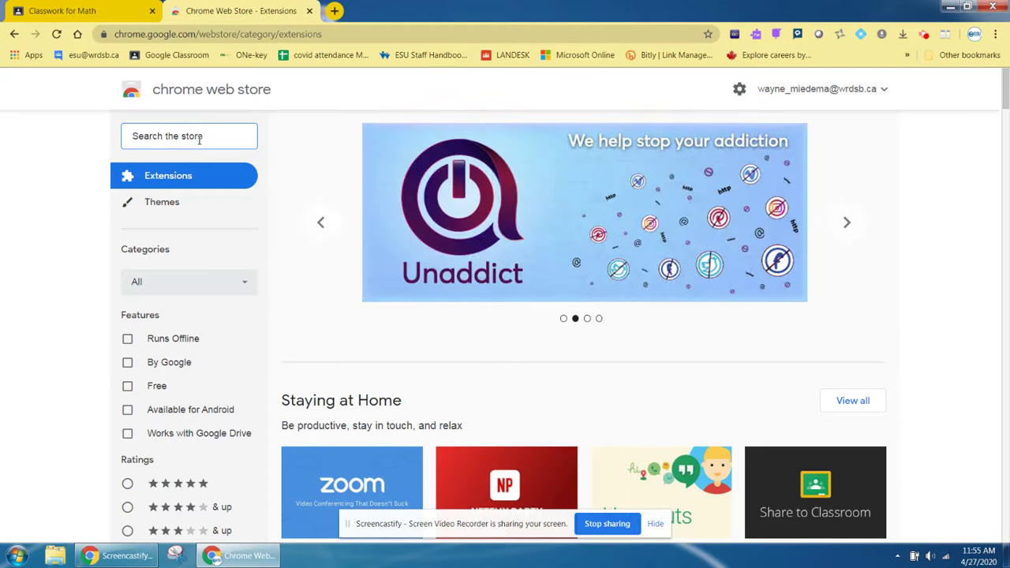
Step: Search the store for "text help pdf reader"
type("text help")
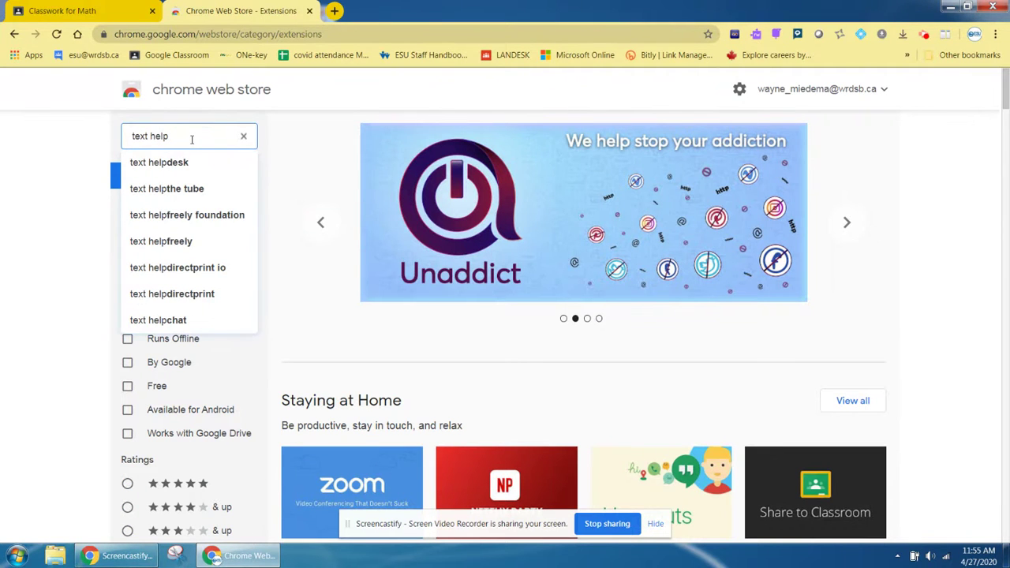
type(" pdf")
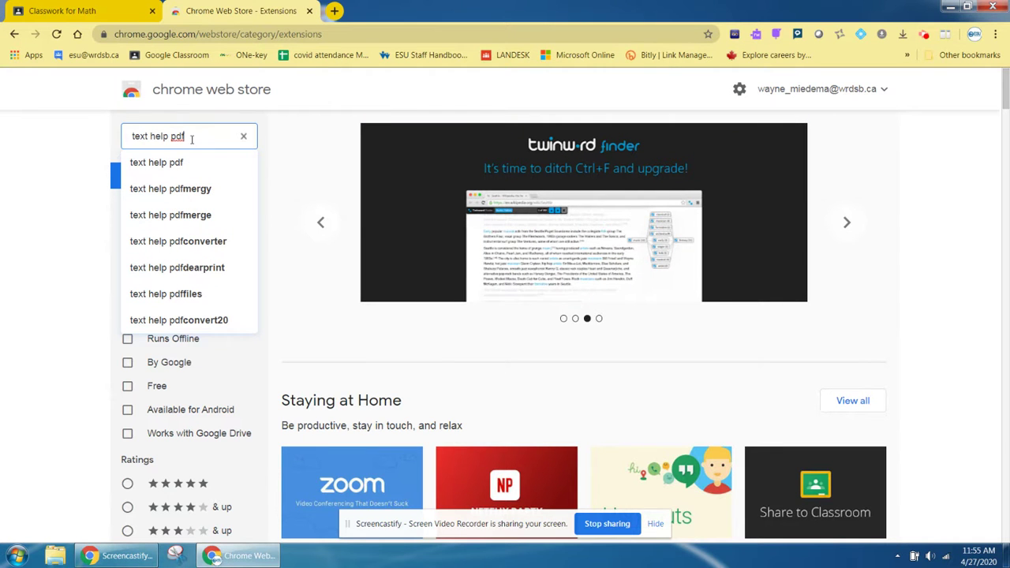
type(" reader")
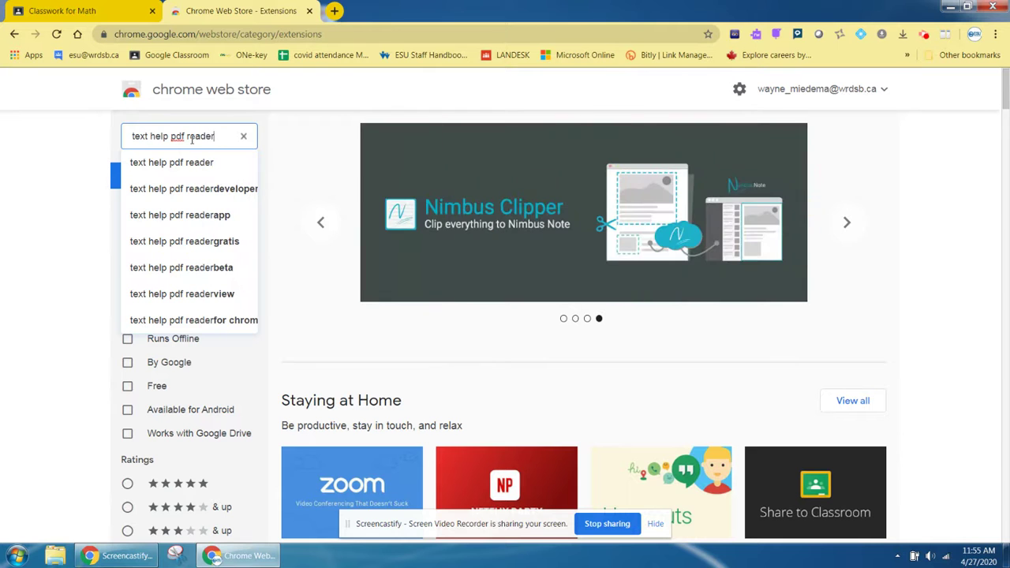
key("Return")
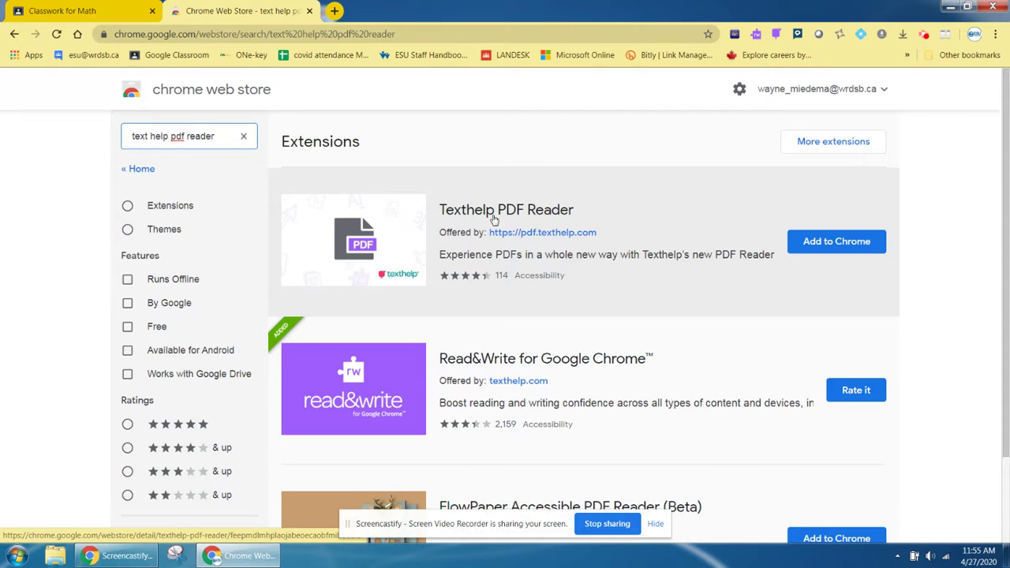
Step: Add the Texthelp PDF Reader extension to Chrome and dismiss the installation notice
left_click(851, 249)
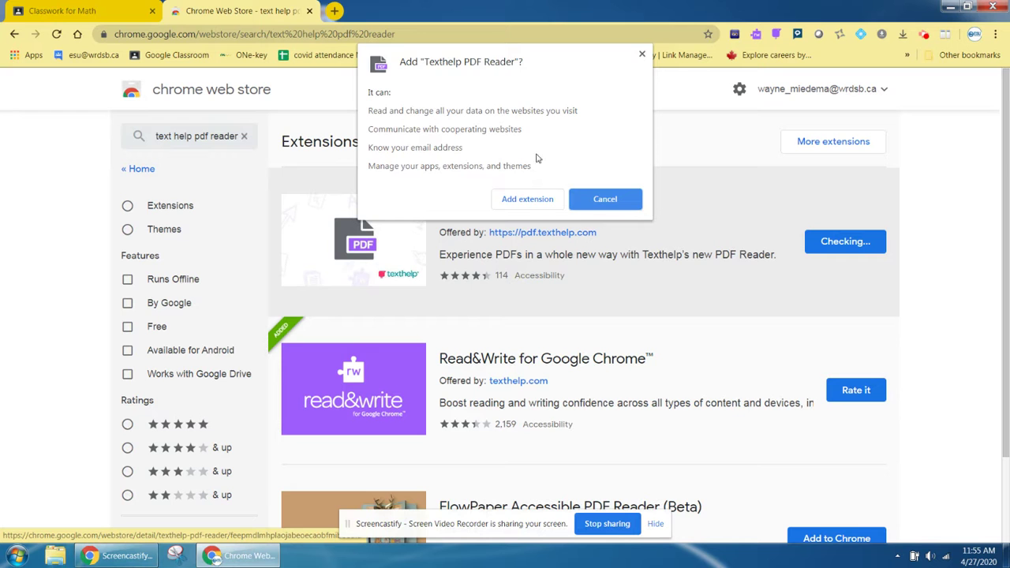
left_click(526, 202)
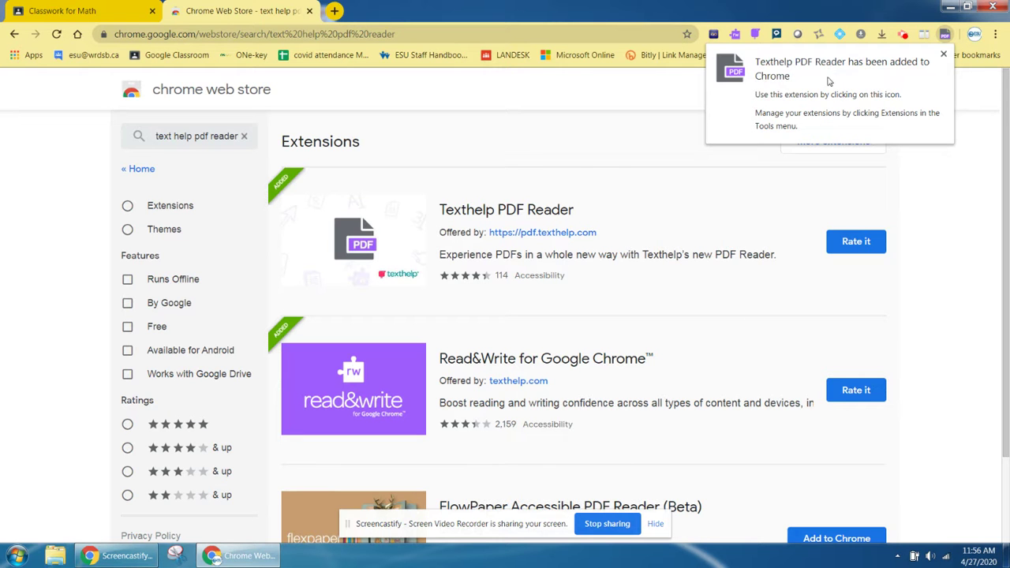
left_click(944, 55)
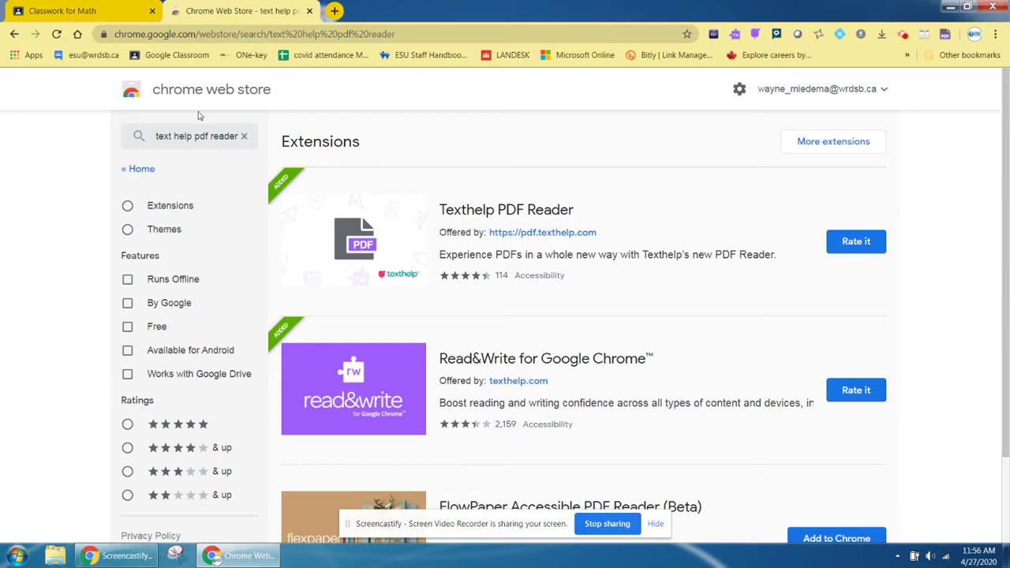
Step: View the Texthelp PDF Reader dashboard and its Google Drive file picker, then close the picker without choosing a file
left_click(947, 35)
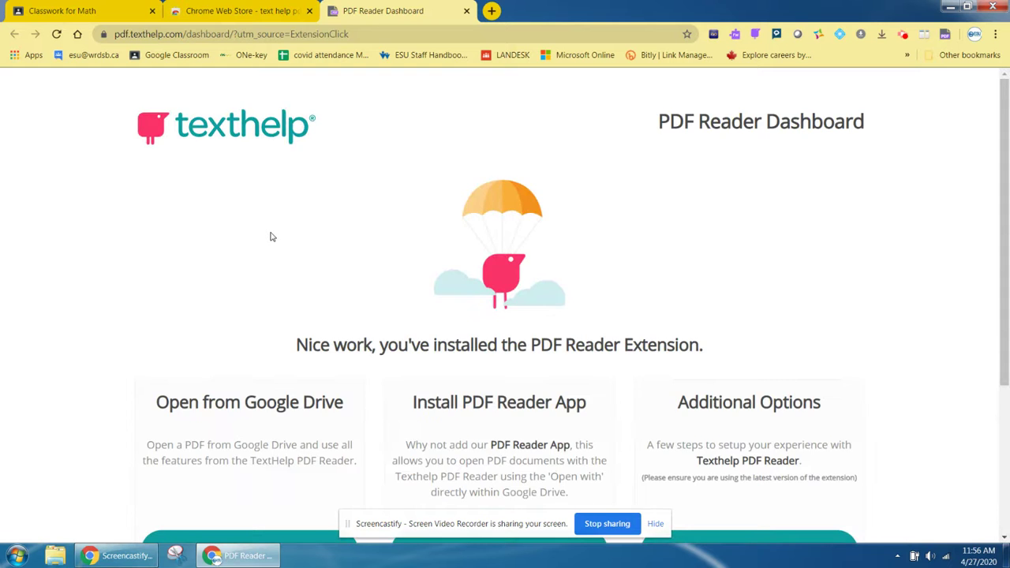
scroll(270, 237, "down", 3)
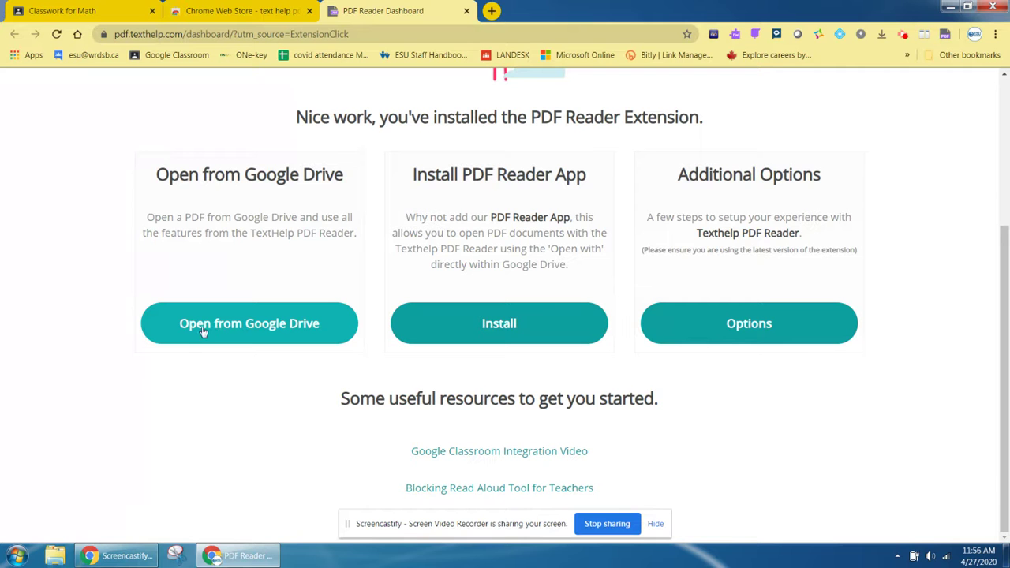
left_click(243, 331)
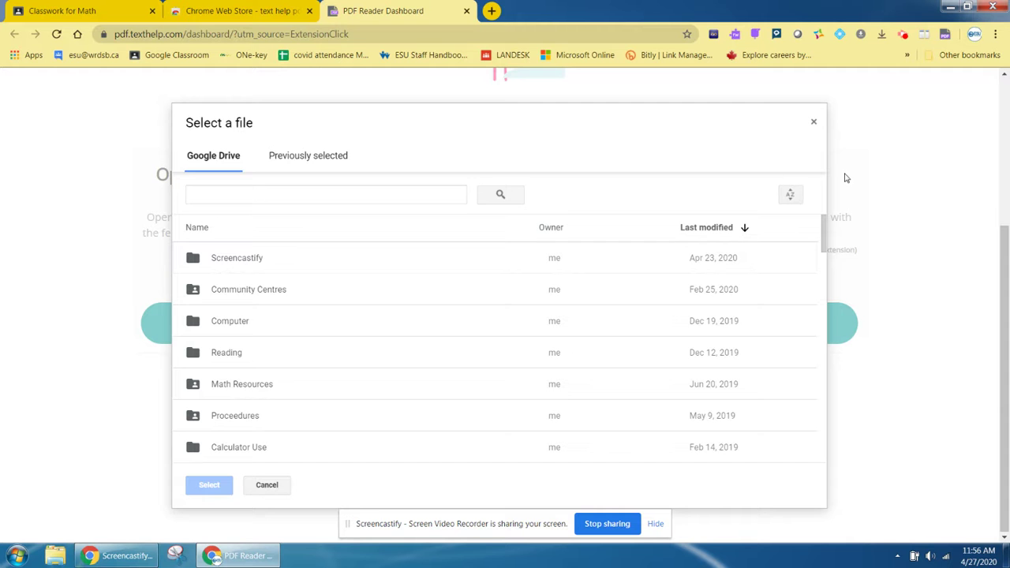
left_click(816, 124)
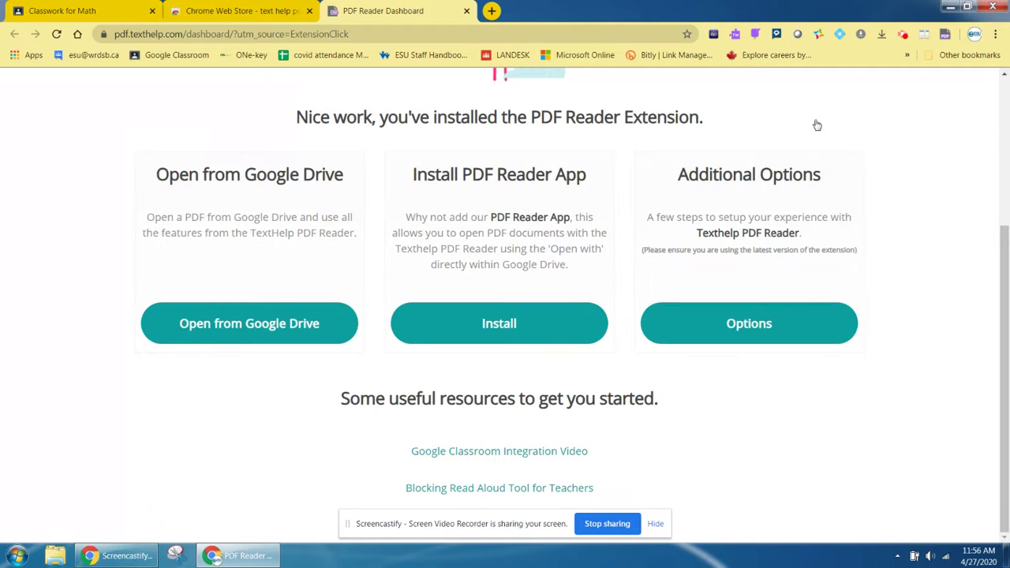
Step: Reload the Math classwork page and open the draft assignment's 02 Introduction to Word Problems PDF in Texthelp PDF Reader
left_click(55, 11)
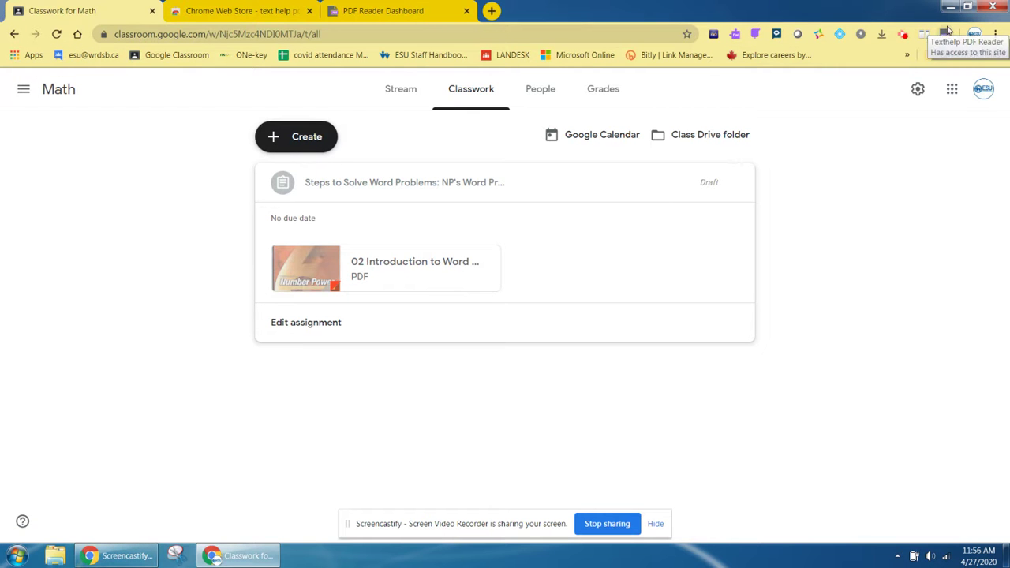
left_click(57, 35)
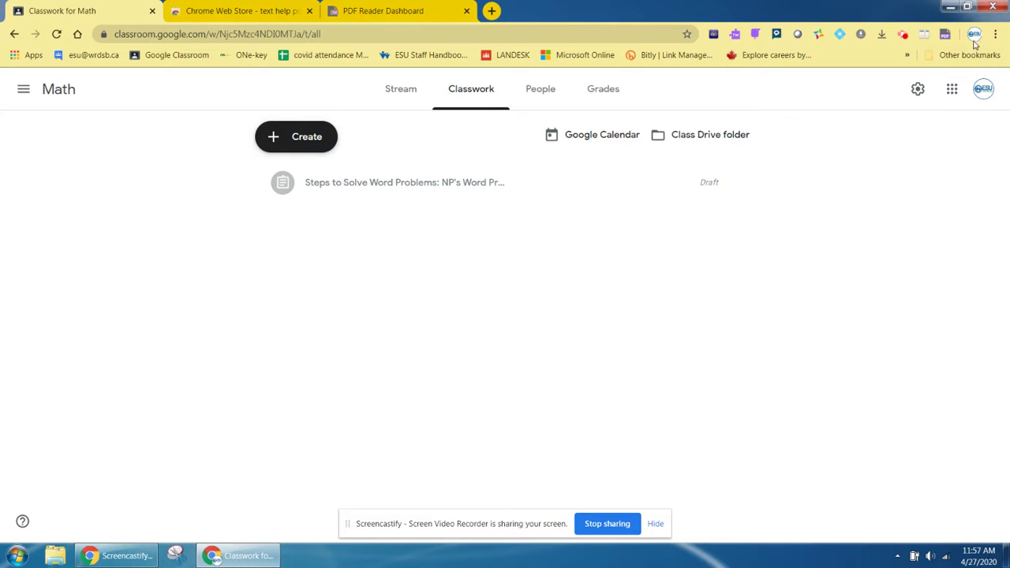
left_click(353, 185)
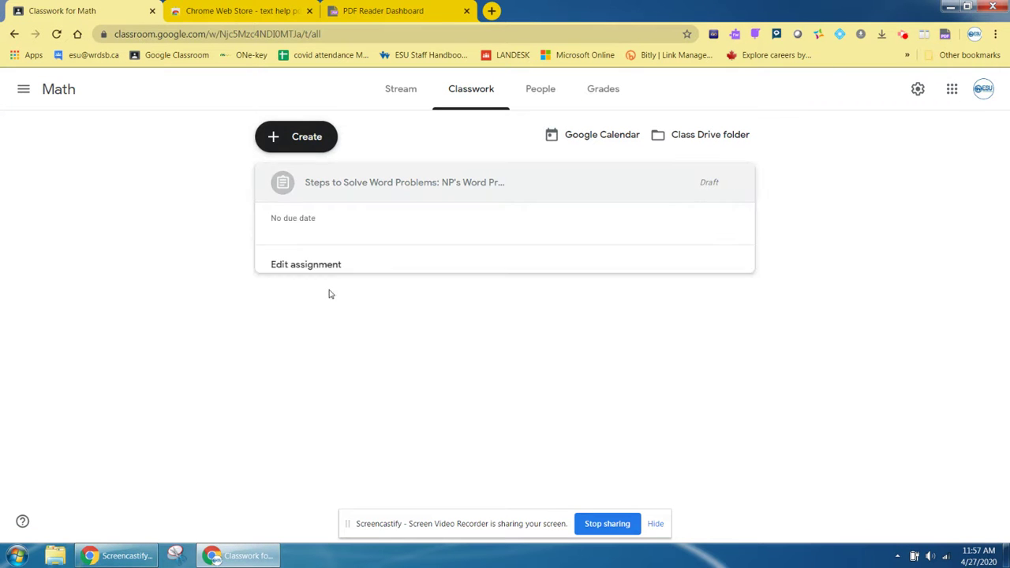
left_click(369, 278)
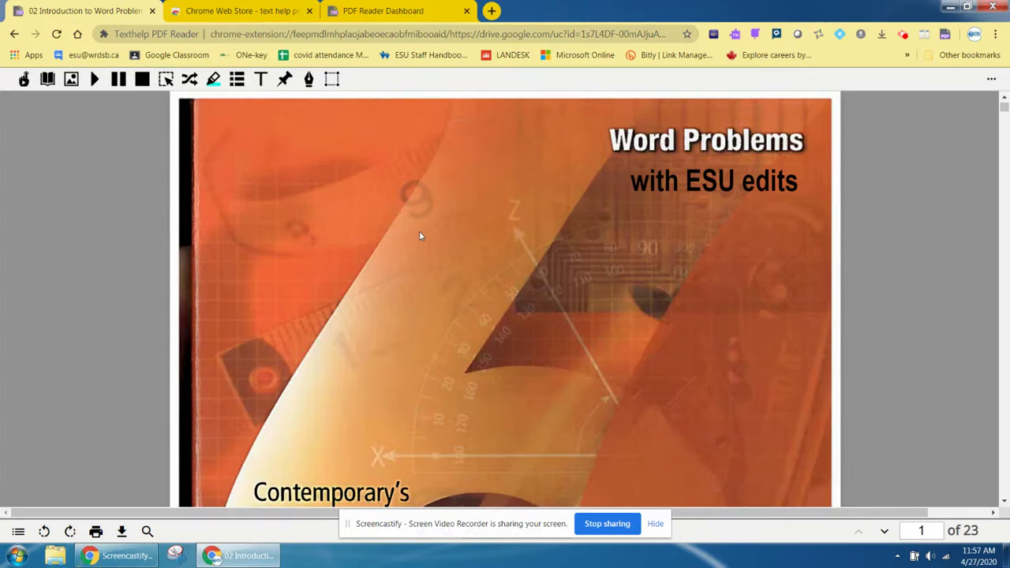
Step: Highlight the whole STEP 1 line of the five-step list on page 6 in yellow
scroll(419, 233, "down", 15)
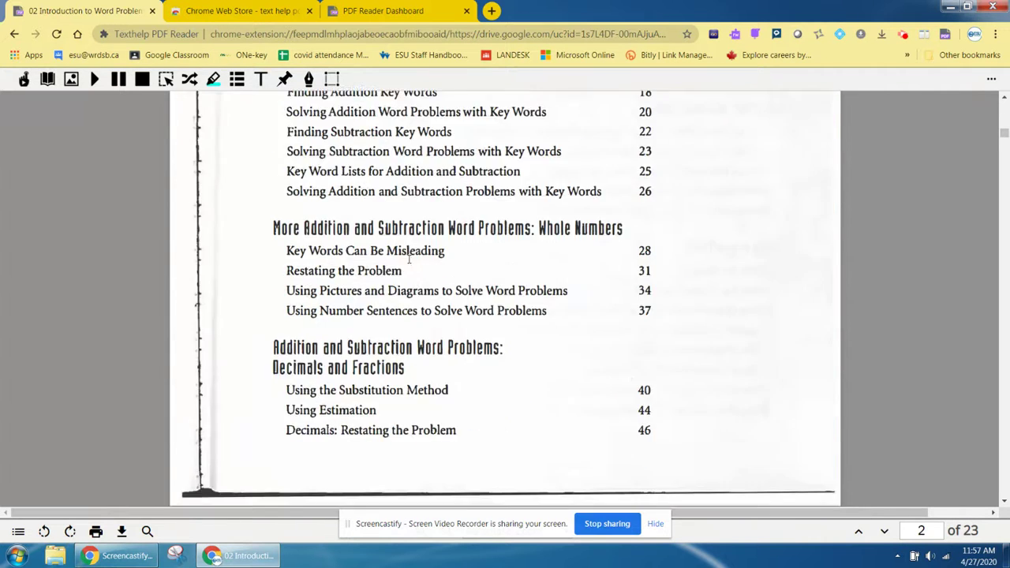
scroll(411, 258, "down", 3)
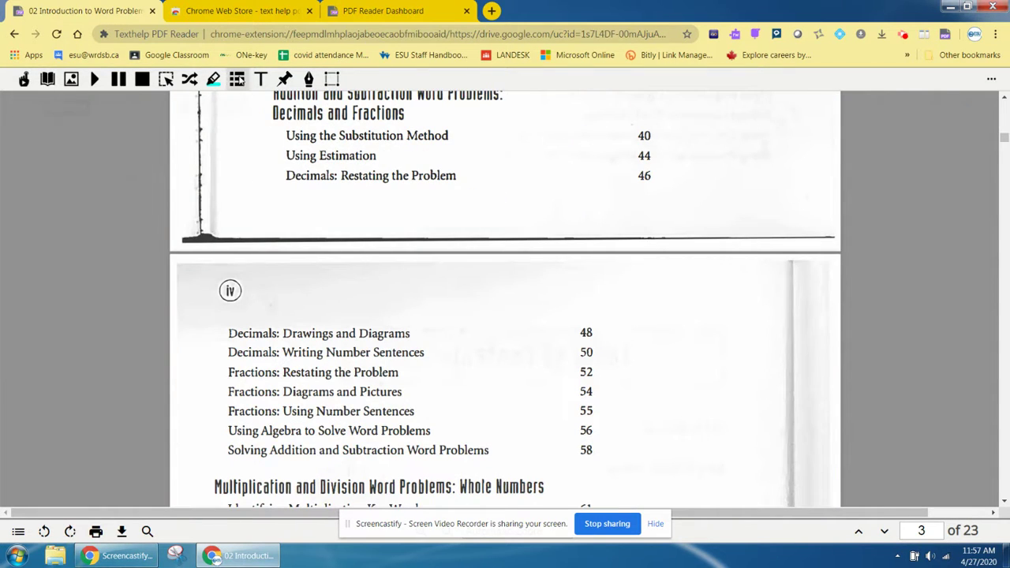
scroll(291, 255, "down", 5)
scroll(338, 306, "down", 20)
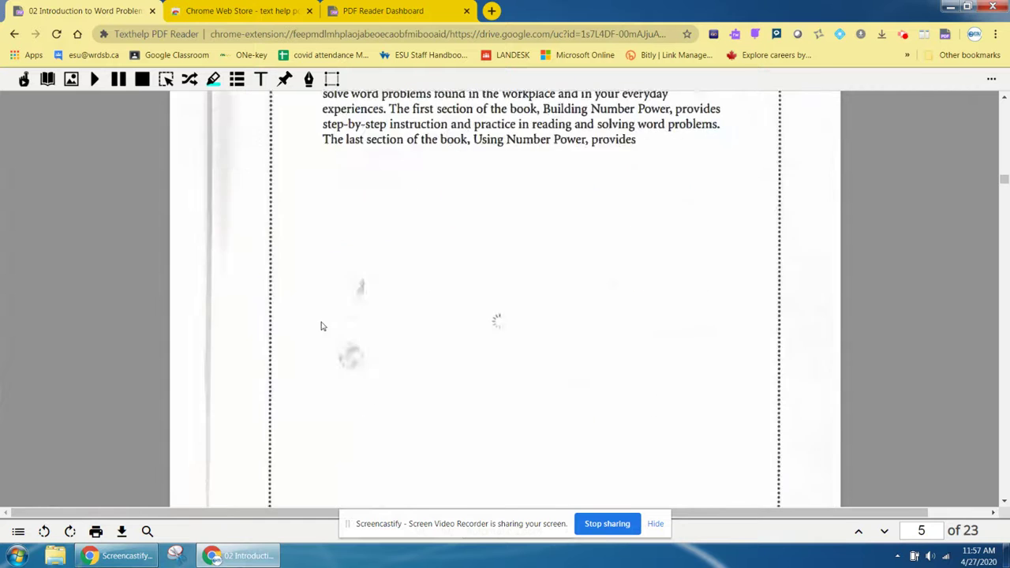
scroll(324, 333, "down", 9)
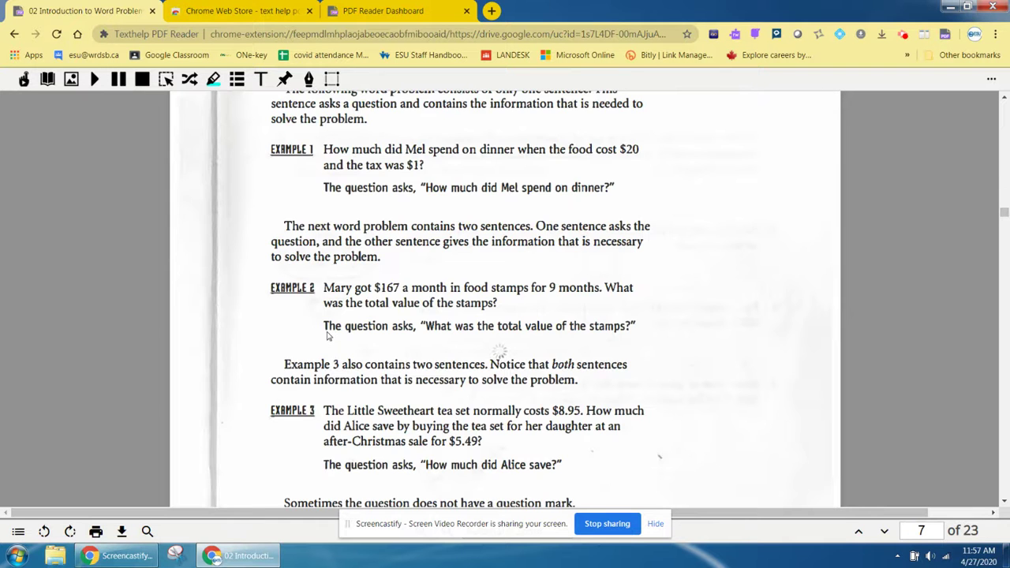
scroll(328, 335, "up", 10)
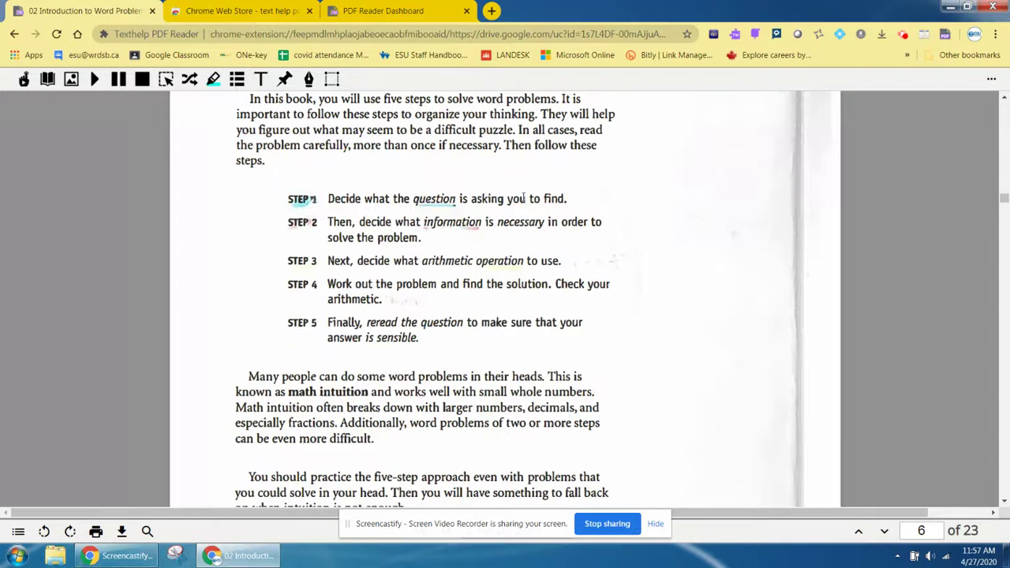
left_click(212, 80)
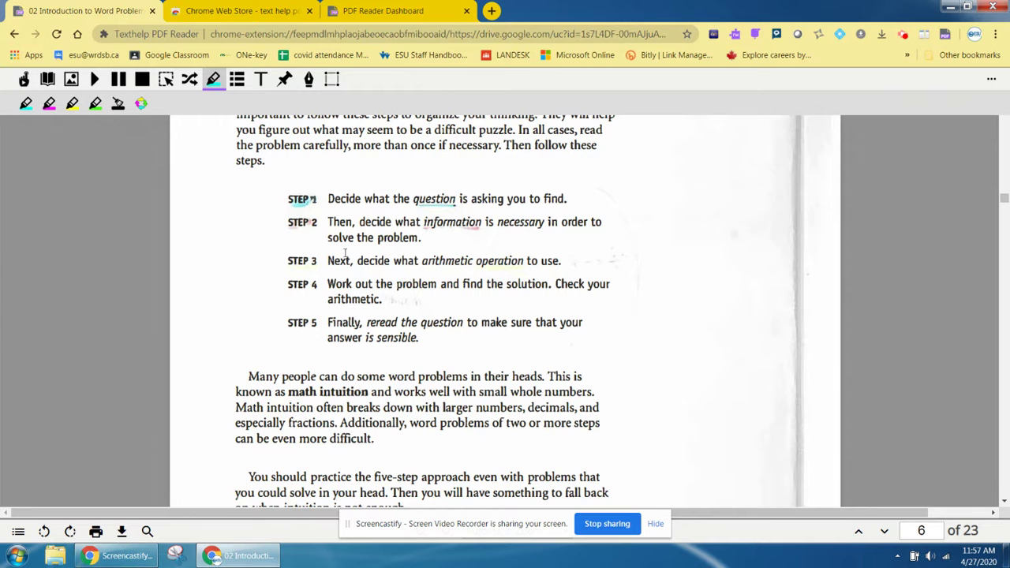
left_click_drag(289, 199, 578, 206)
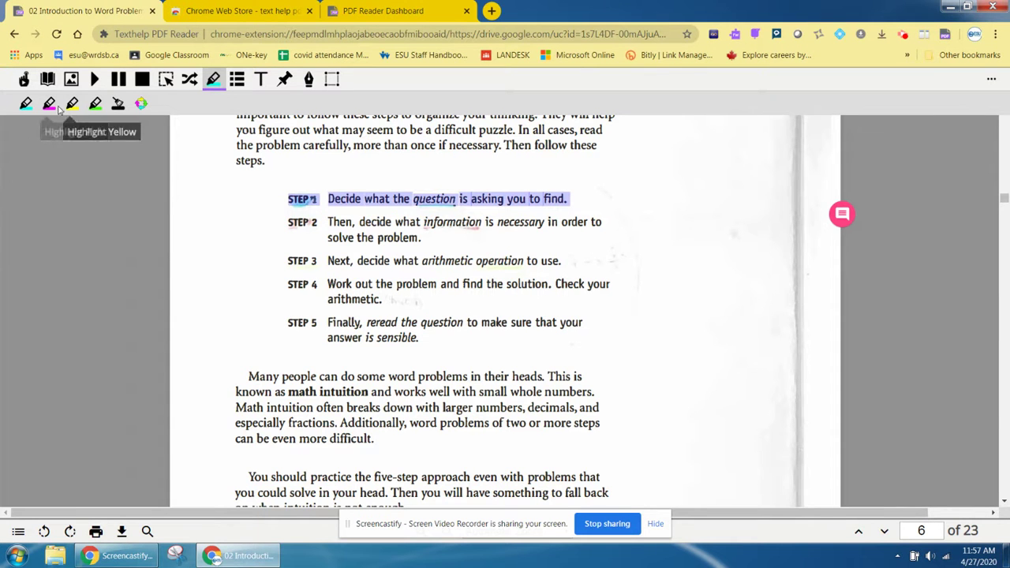
left_click(73, 105)
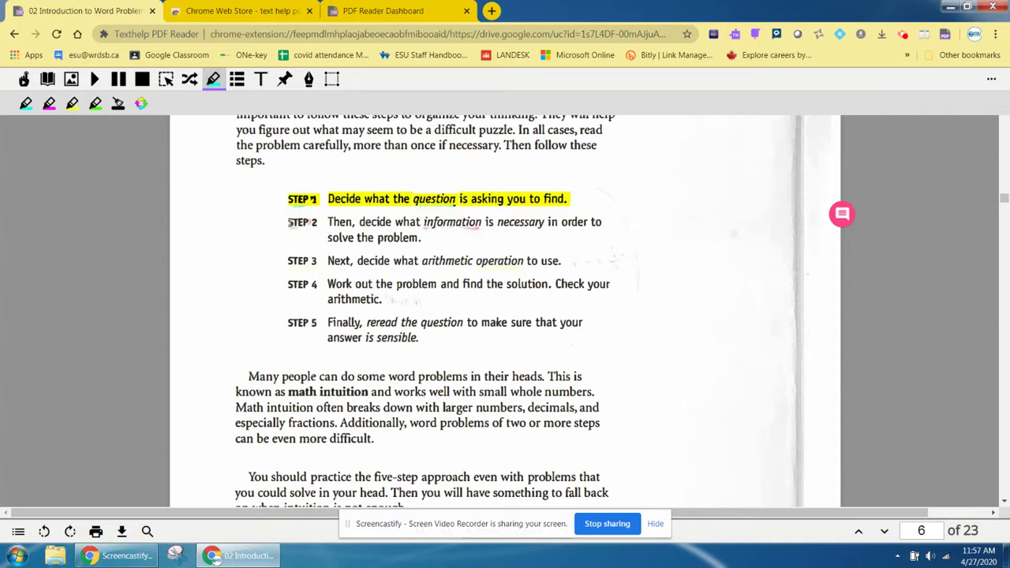
Step: Highlight the full STEP 2 text in green and the full STEP 3 line in blue in the five-step list
left_click_drag(290, 223, 416, 237)
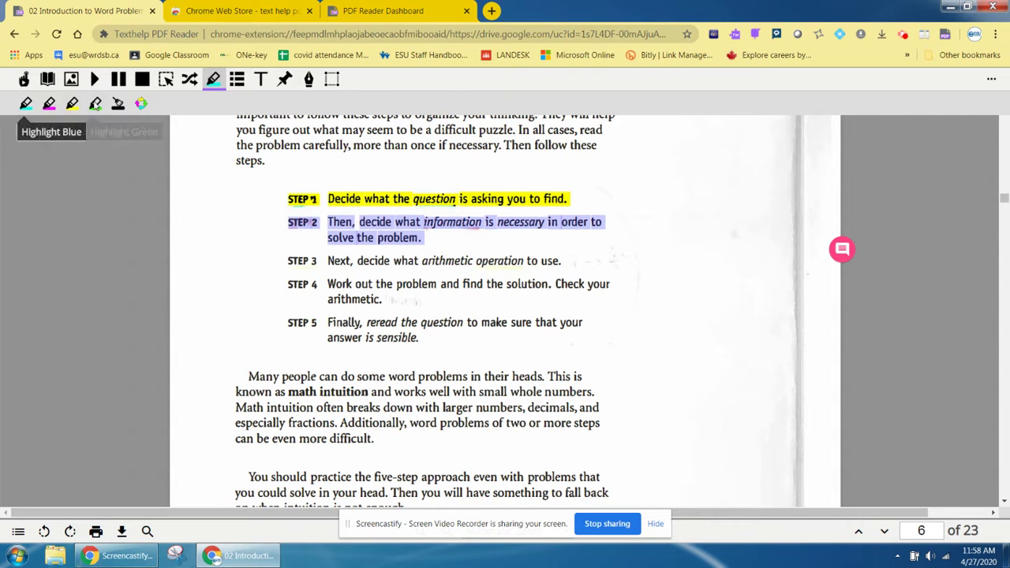
left_click(95, 104)
left_click_drag(289, 266, 584, 266)
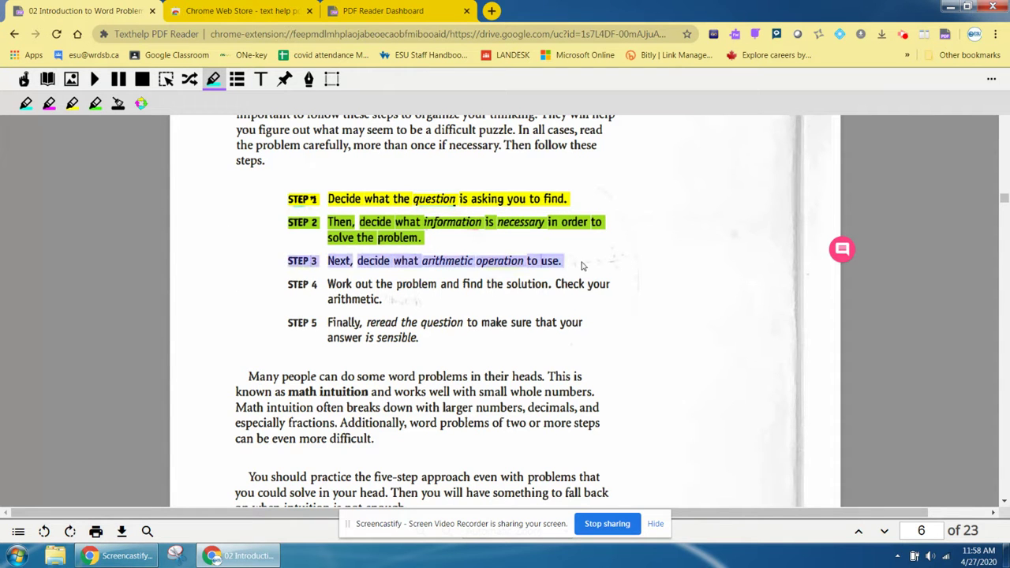
left_click(26, 103)
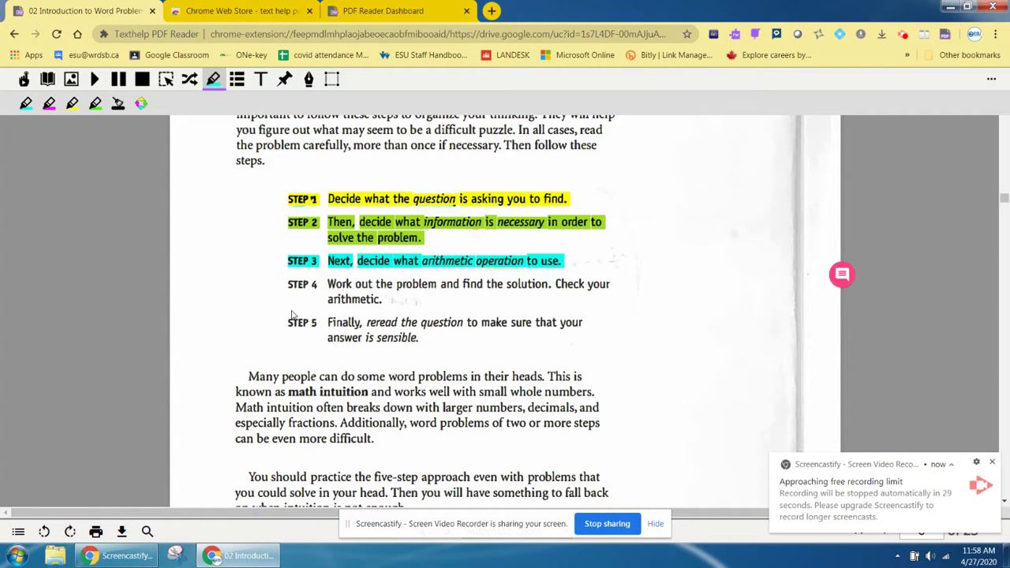
Step: In word problem 1 on the page numbered 12, highlight the "How much snow fell" question in yellow and the four monthly snowfall amounts in green
scroll(237, 306, "down", 10)
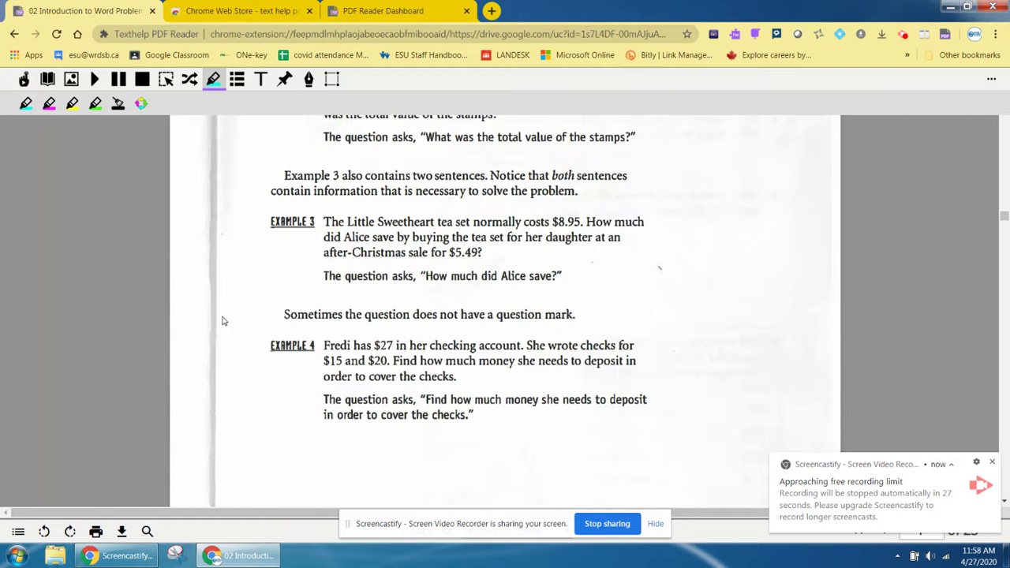
scroll(217, 300, "down", 12)
scroll(221, 292, "up", 4)
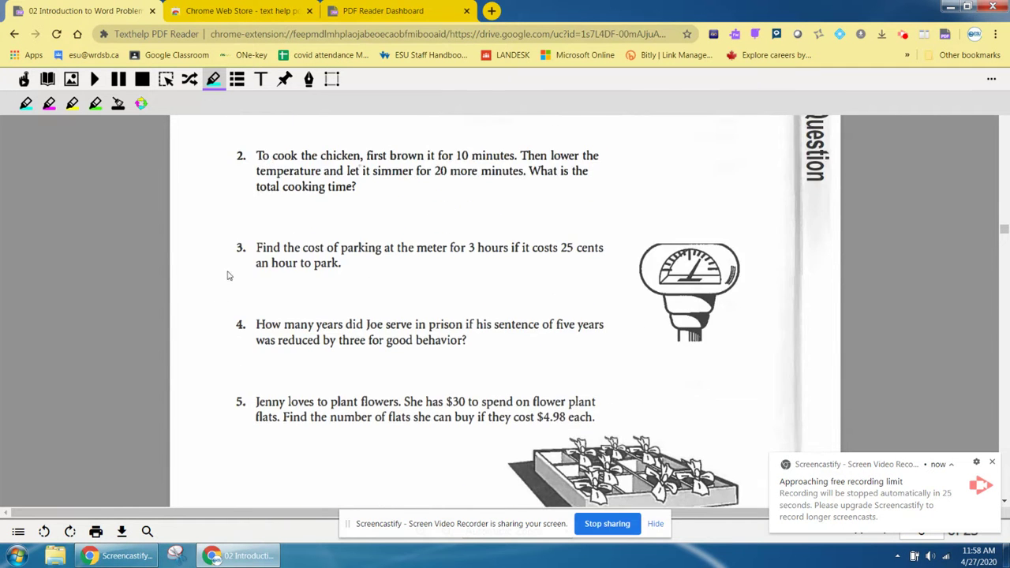
scroll(229, 276, "up", 3)
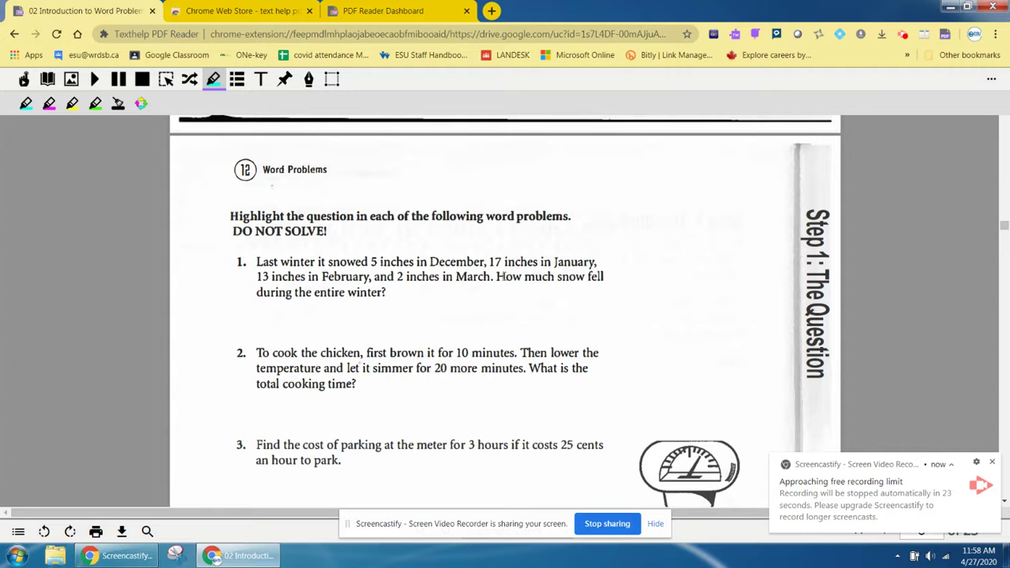
double_click(495, 277)
double_click(498, 276)
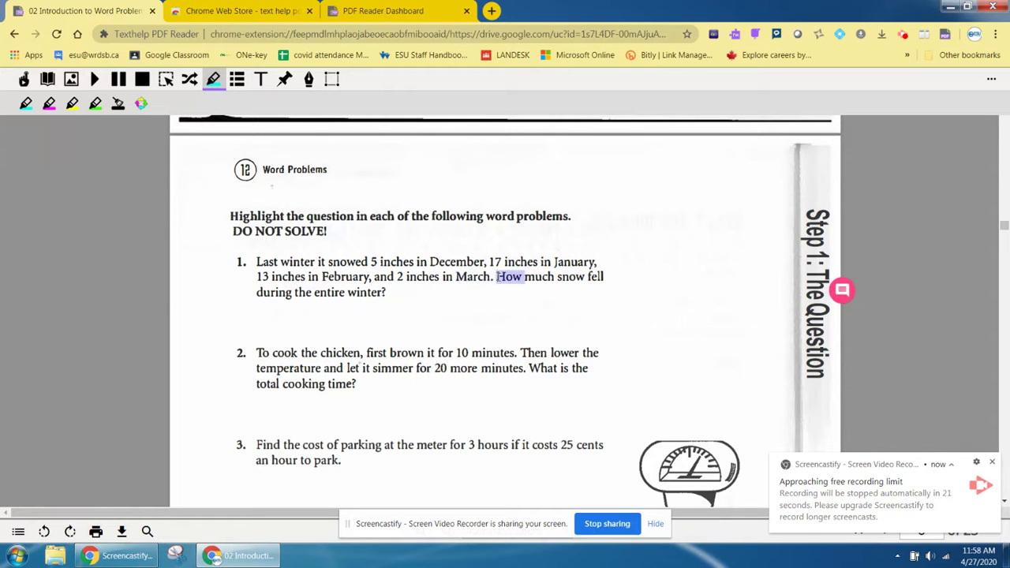
left_click(518, 285)
mouse_move(497, 276)
left_mouse_down()
mouse_move(497, 295)
mouse_move(386, 295)
left_mouse_up()
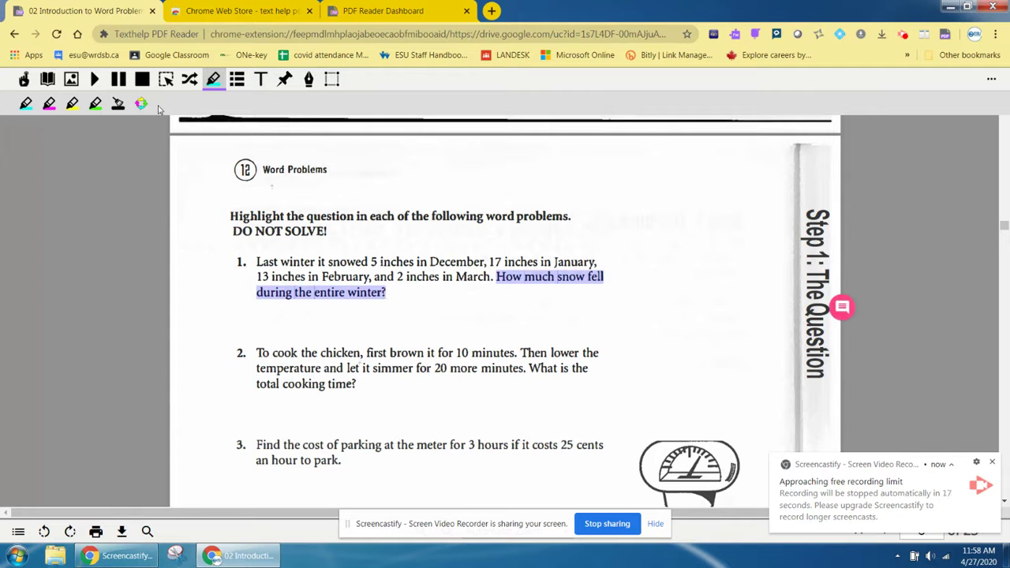
left_click(71, 103)
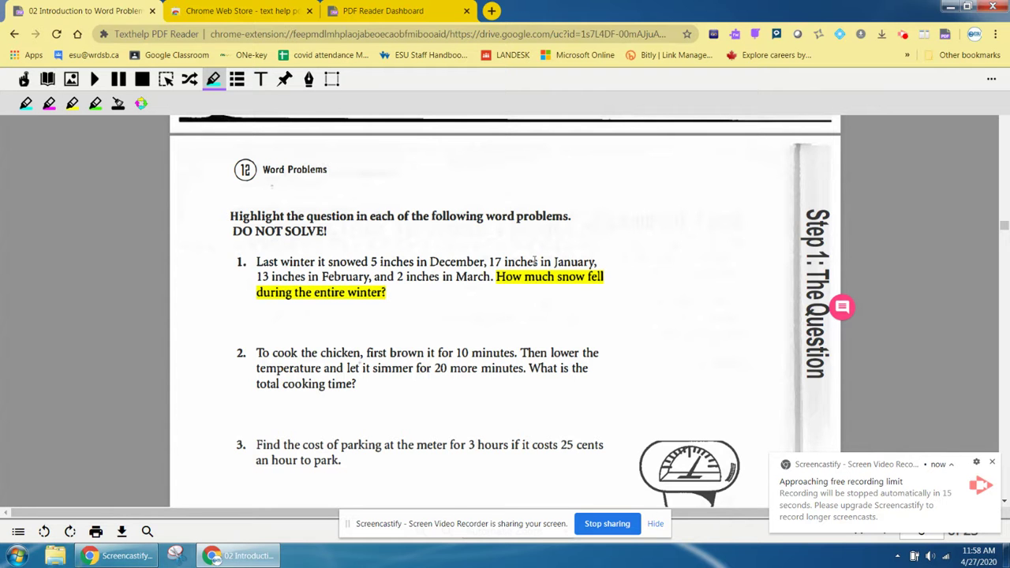
left_click_drag(488, 277, 371, 263)
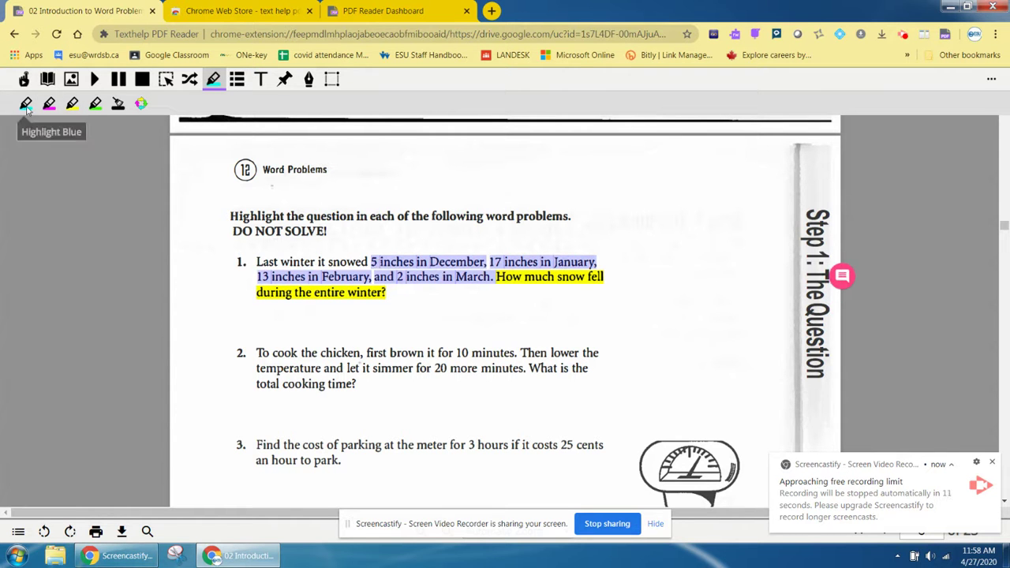
left_click(94, 105)
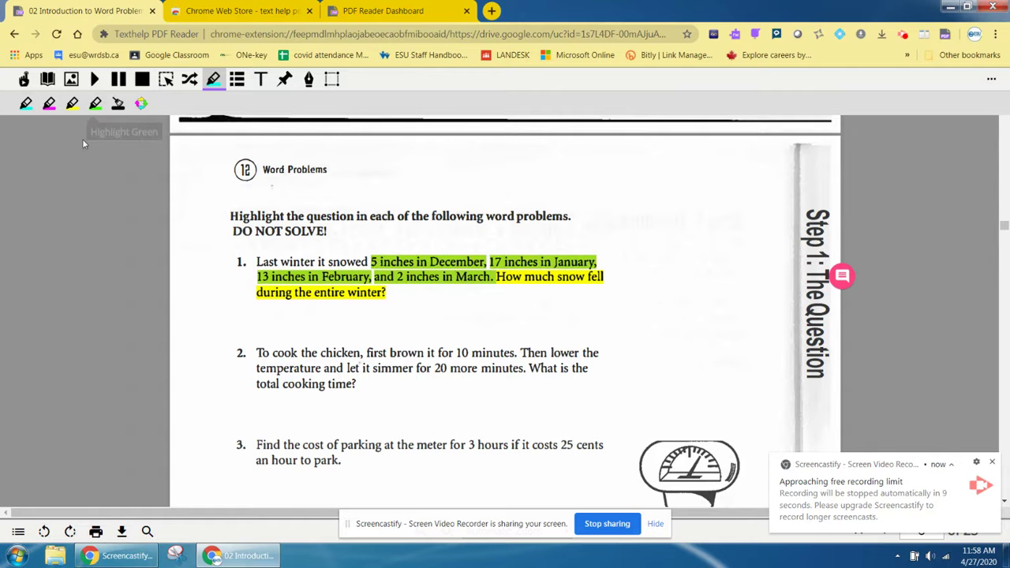